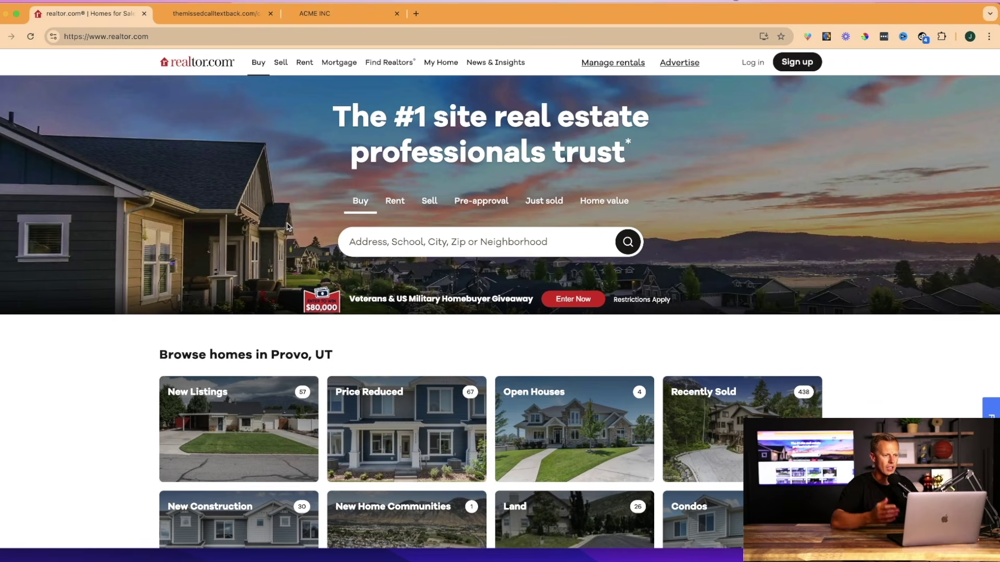
Search realtor.com's Find Realtors directory for agents in Dallas, TX
key("super+equal")
key("super+equal")
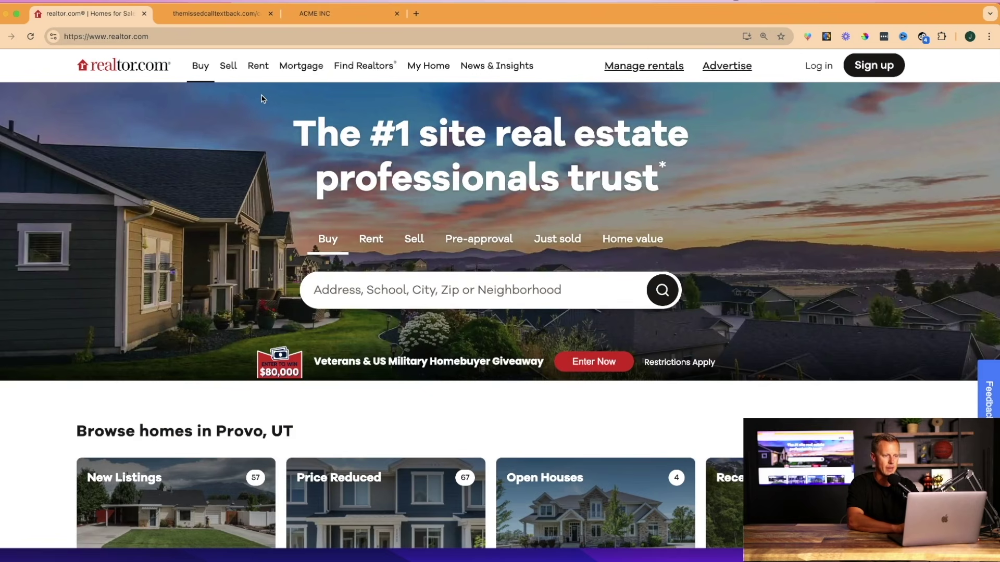
left_click(356, 74)
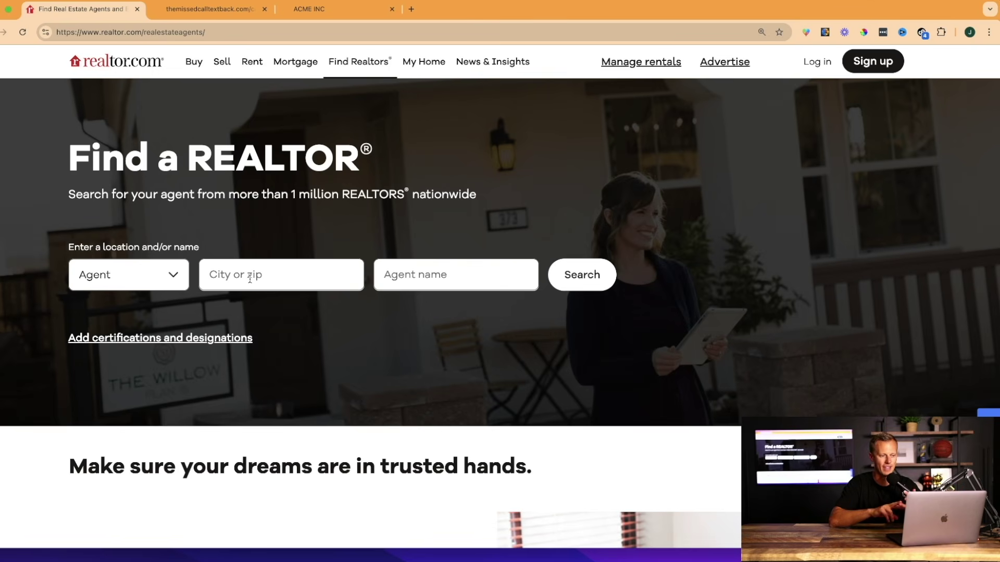
left_click(250, 276)
type("dallas te")
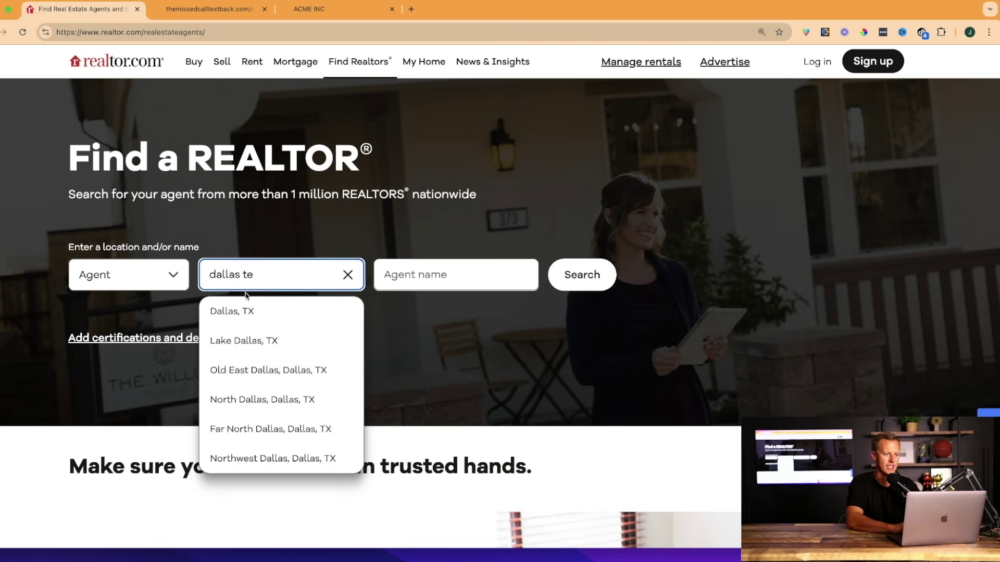
left_click(240, 311)
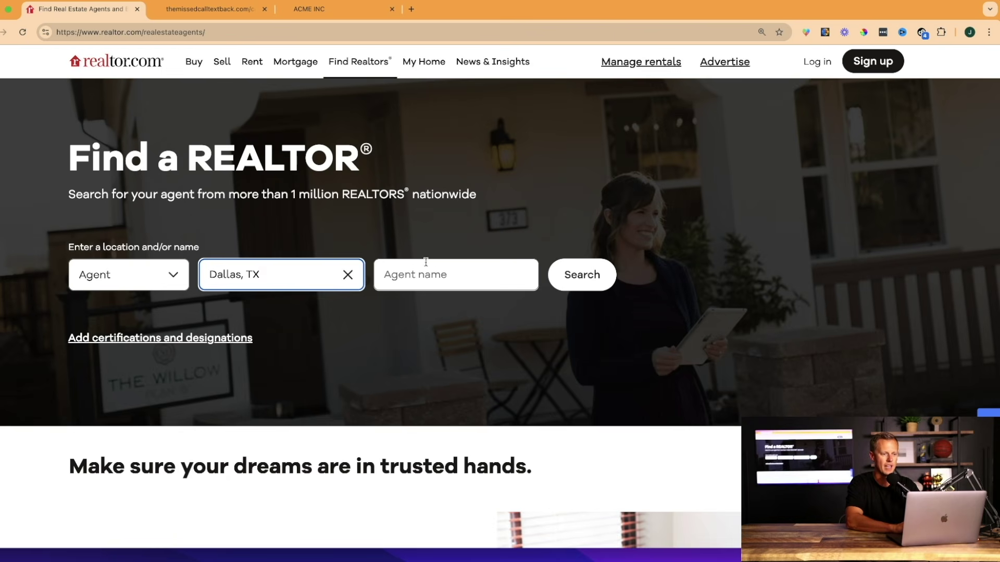
left_click(582, 274)
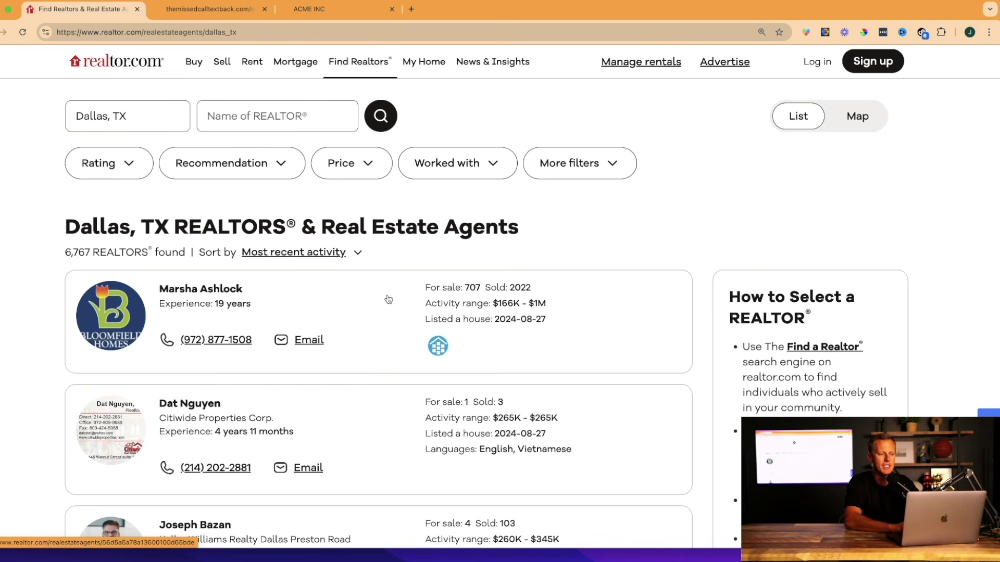
Examine the Dallas agent listings for contact details, experience, reviews and numbers of homes for sale and sold
key("super+plus")
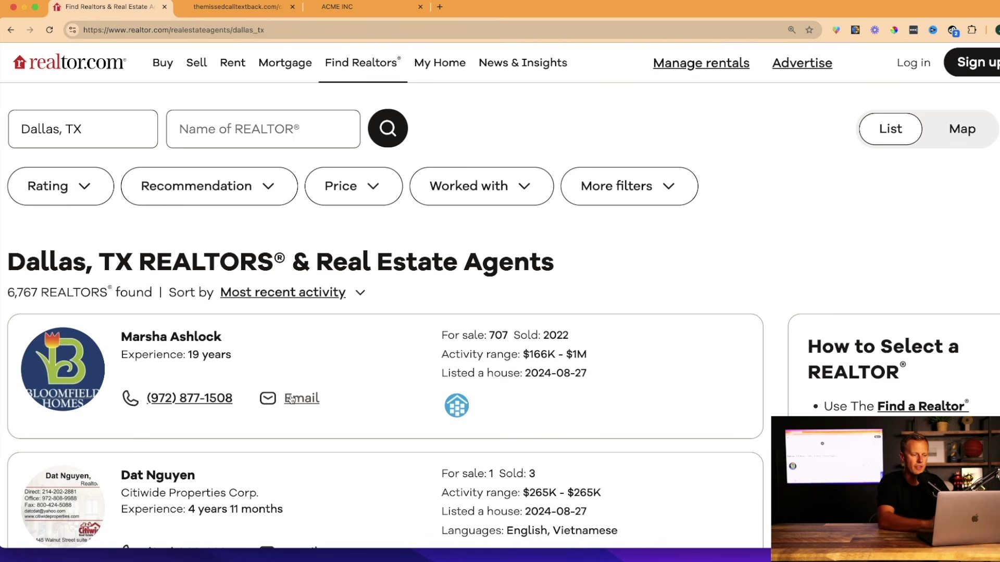
scroll(292, 400, "down", 5)
scroll(292, 399, "up", 2)
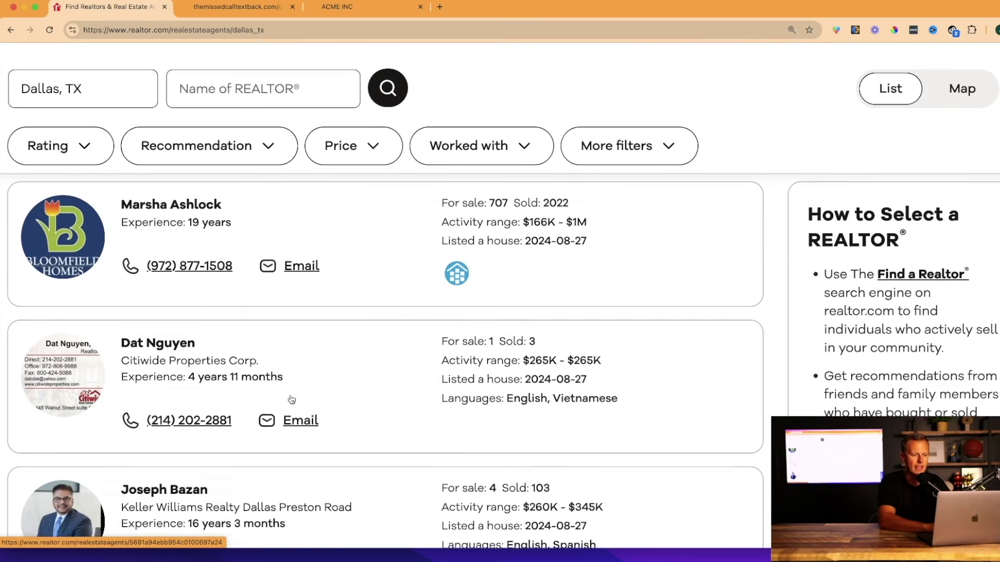
scroll(292, 399, "up", 1)
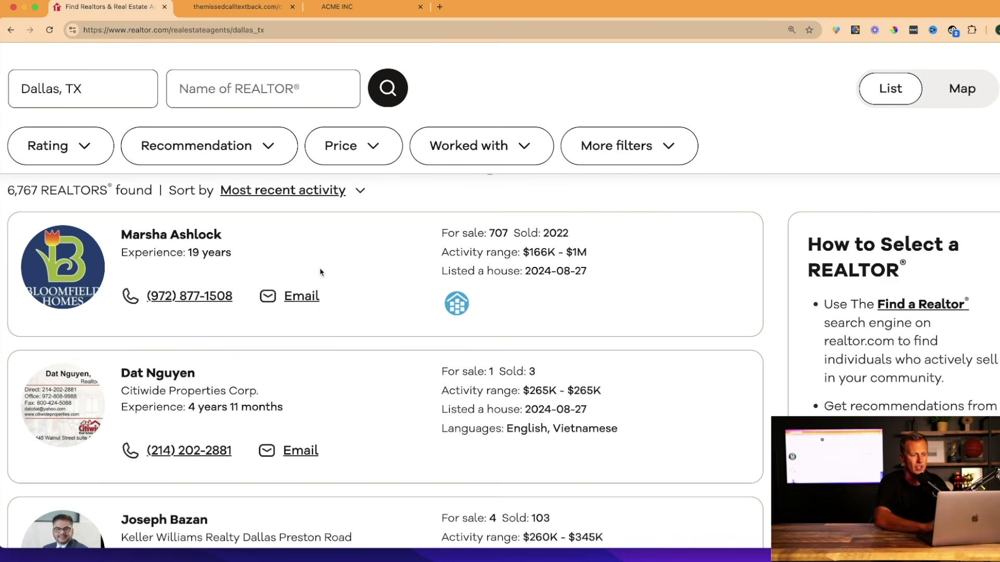
scroll(320, 272, "up", 1)
scroll(319, 273, "down", 6)
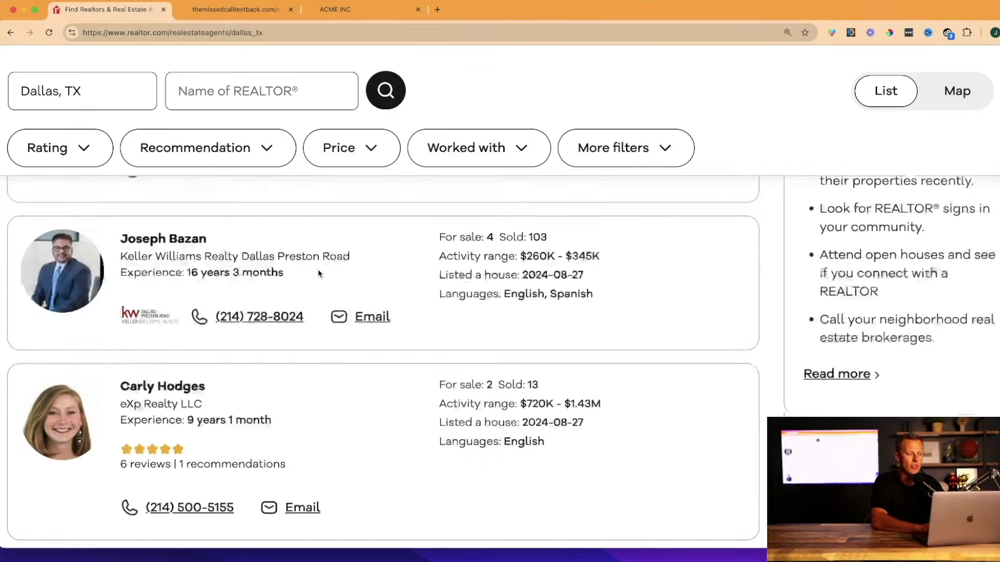
scroll(319, 273, "down", 1)
scroll(330, 373, "down", 2)
scroll(330, 373, "down", 15)
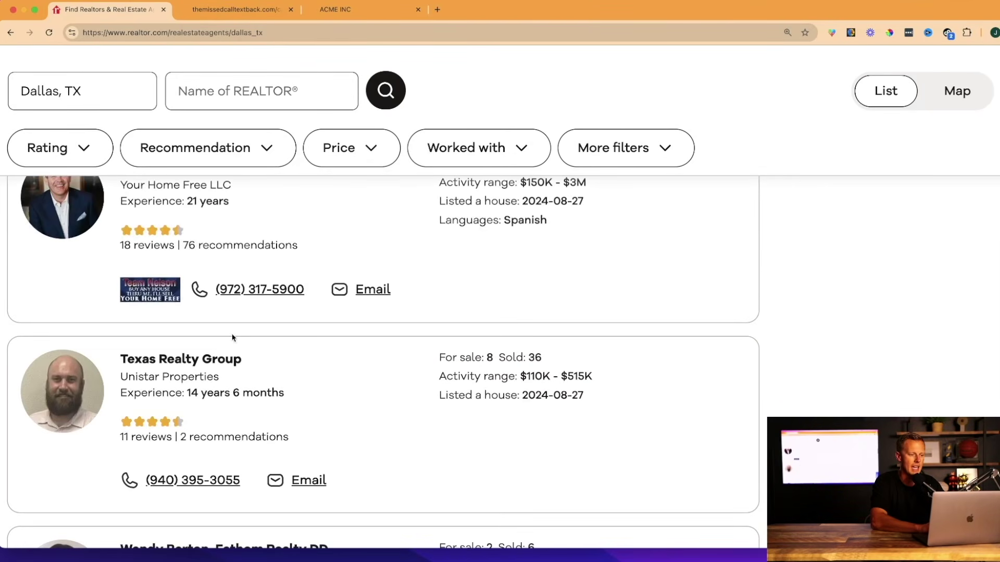
scroll(261, 317, "up", 10)
scroll(266, 322, "up", 8)
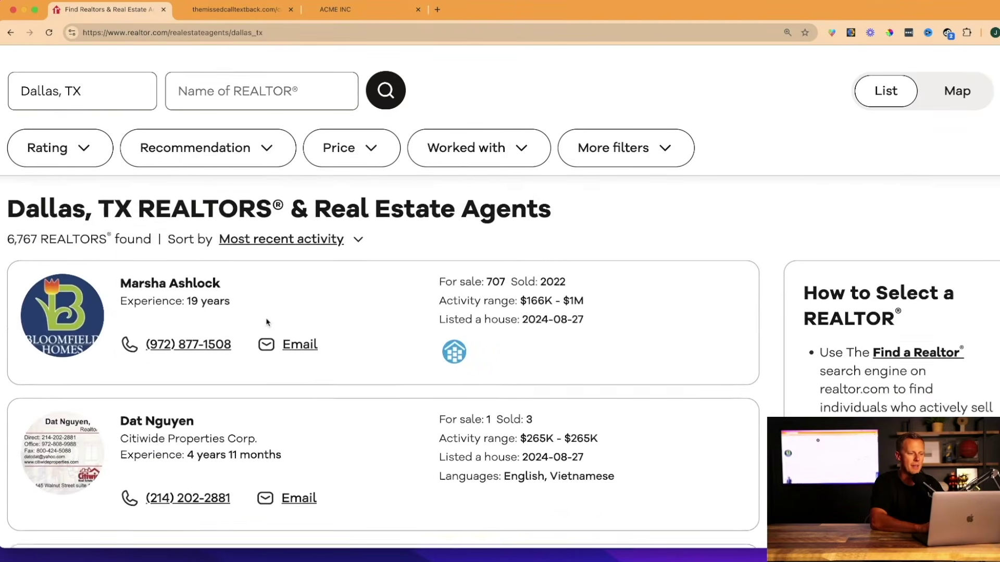
Sort the Dallas agent results by Most For Sale Listings (All)
scroll(267, 320, "up", 2)
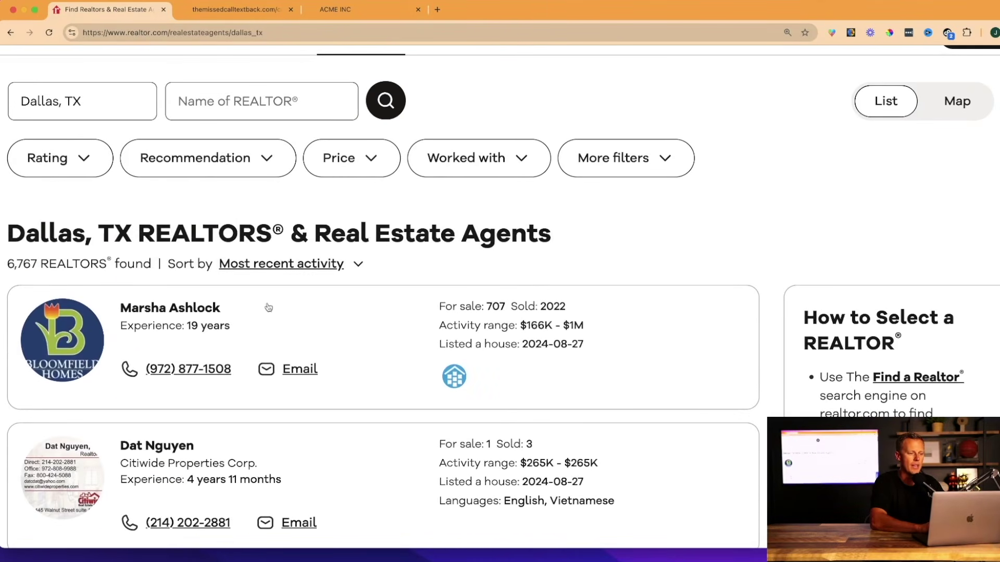
left_click(269, 267)
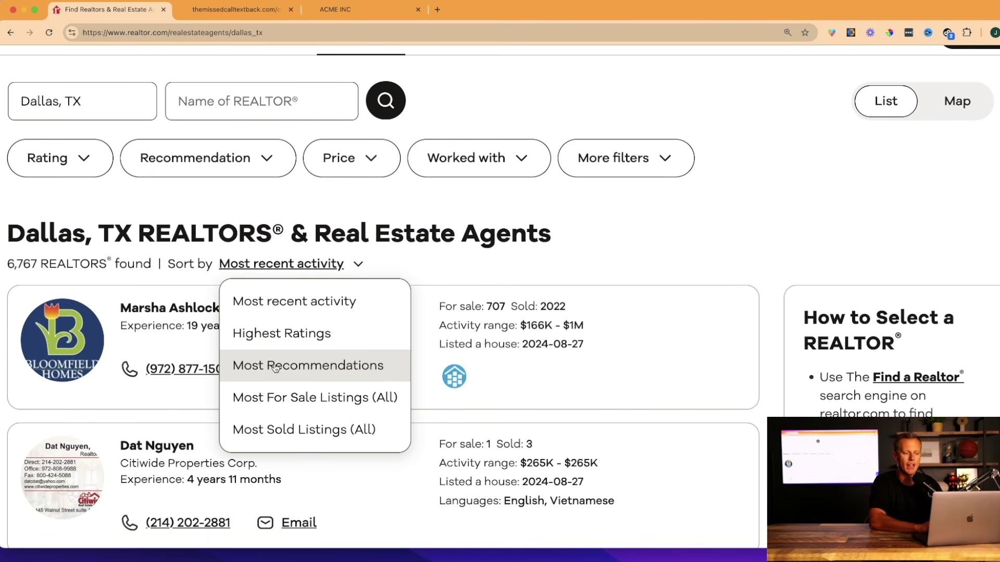
left_click(278, 410)
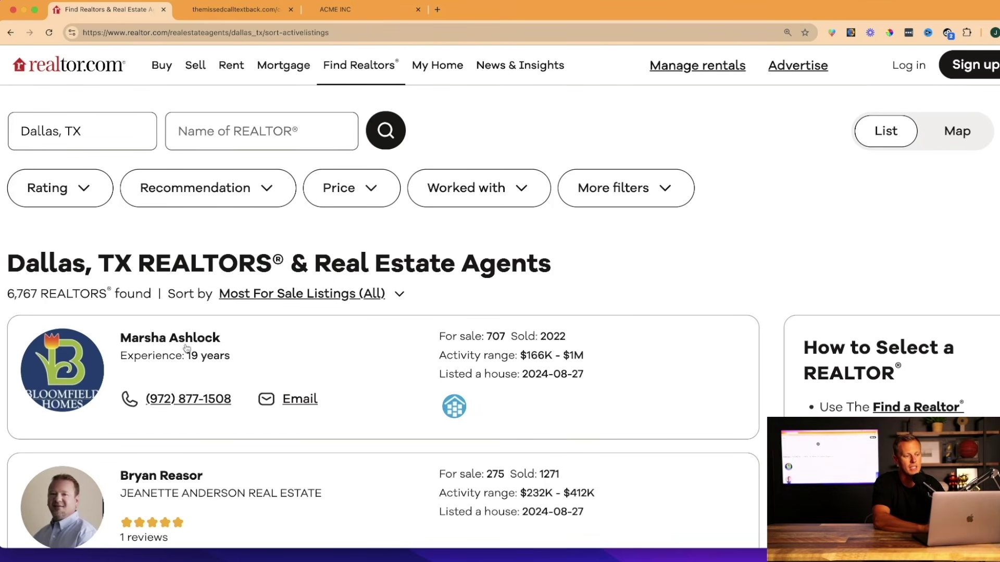
Review the agents with the most listings, checking their for-sale and sold counts, activity ranges and contact options
scroll(183, 358, "down", 5)
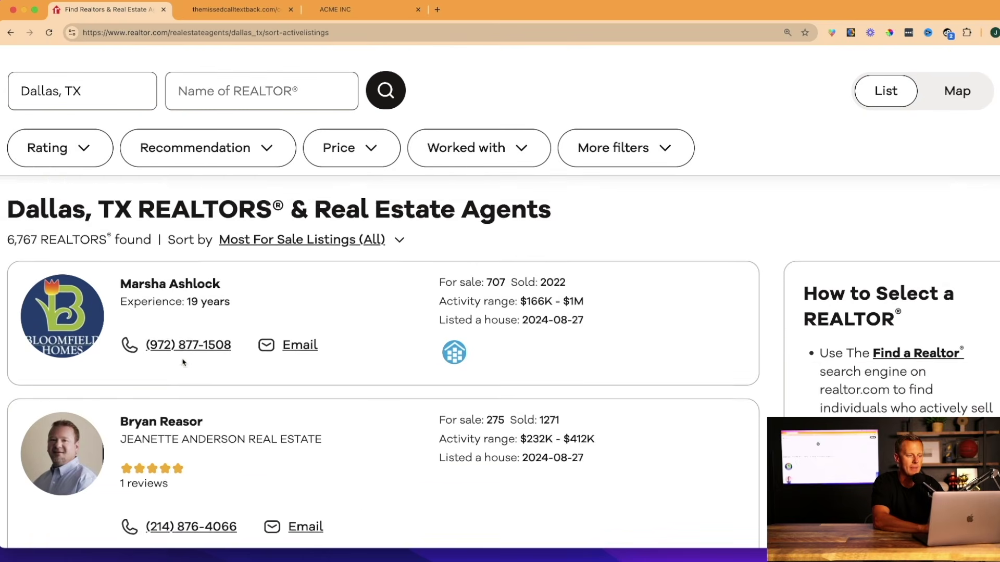
scroll(182, 362, "down", 2)
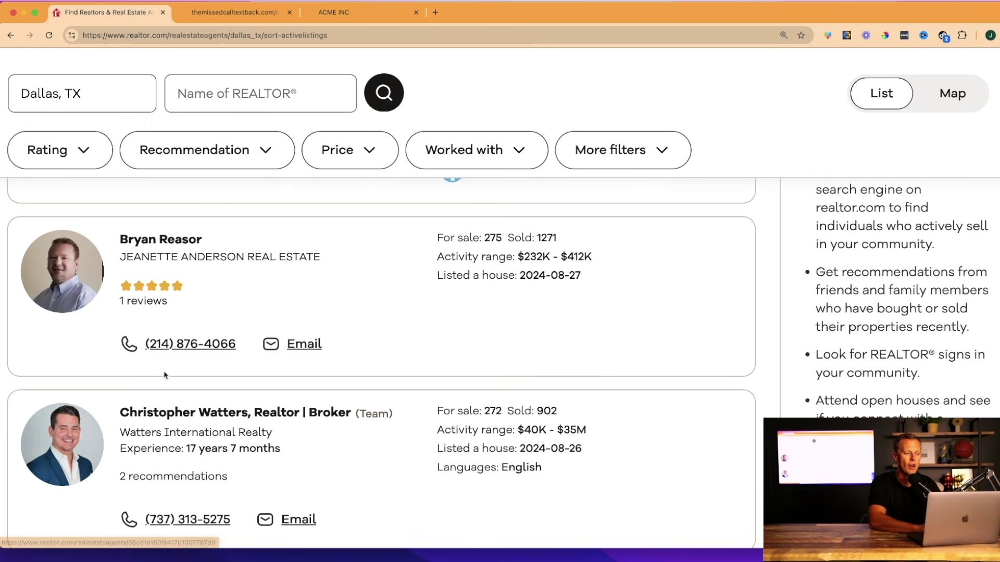
scroll(165, 371, "up", 5)
scroll(168, 362, "down", 5)
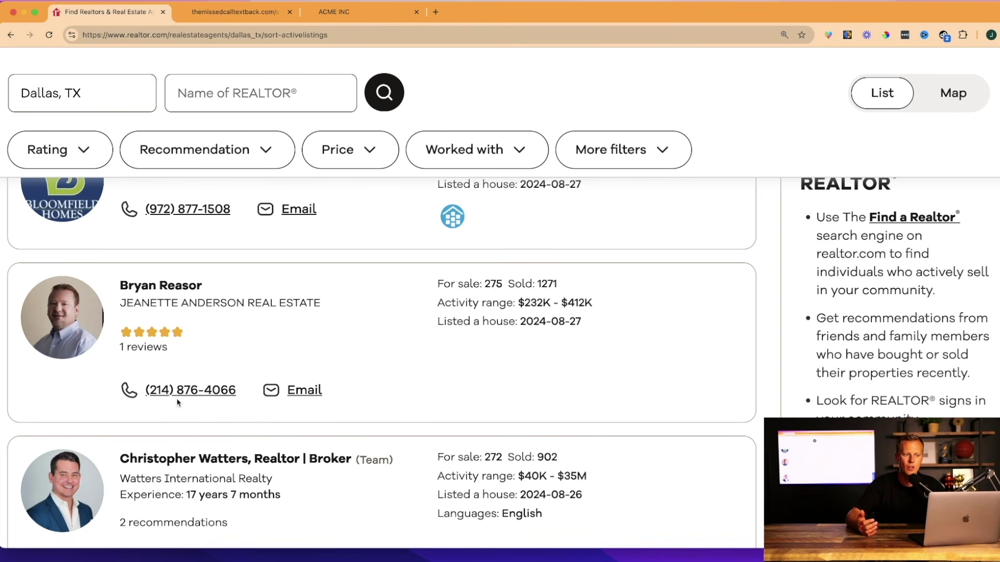
scroll(177, 403, "down", 2)
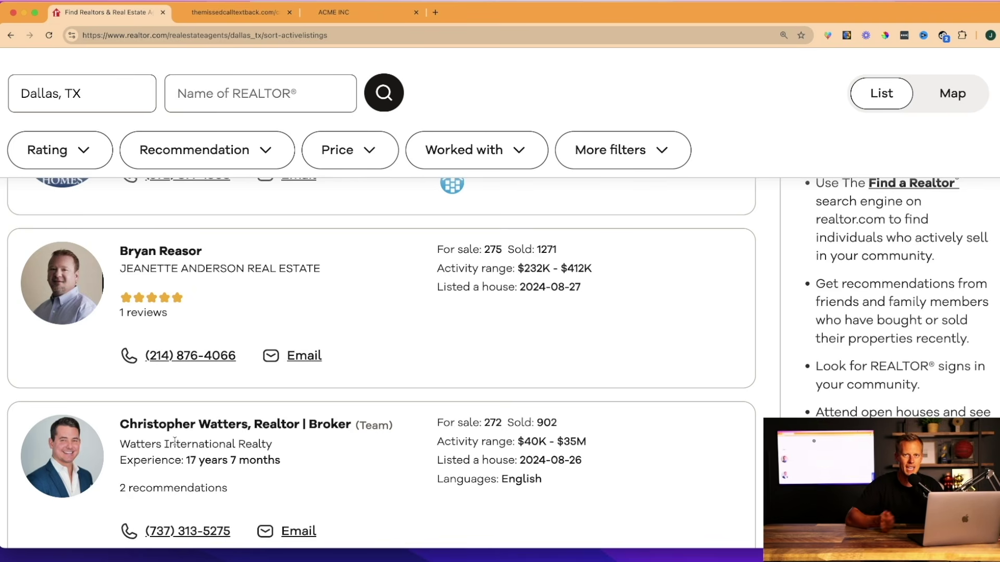
scroll(175, 441, "down", 5)
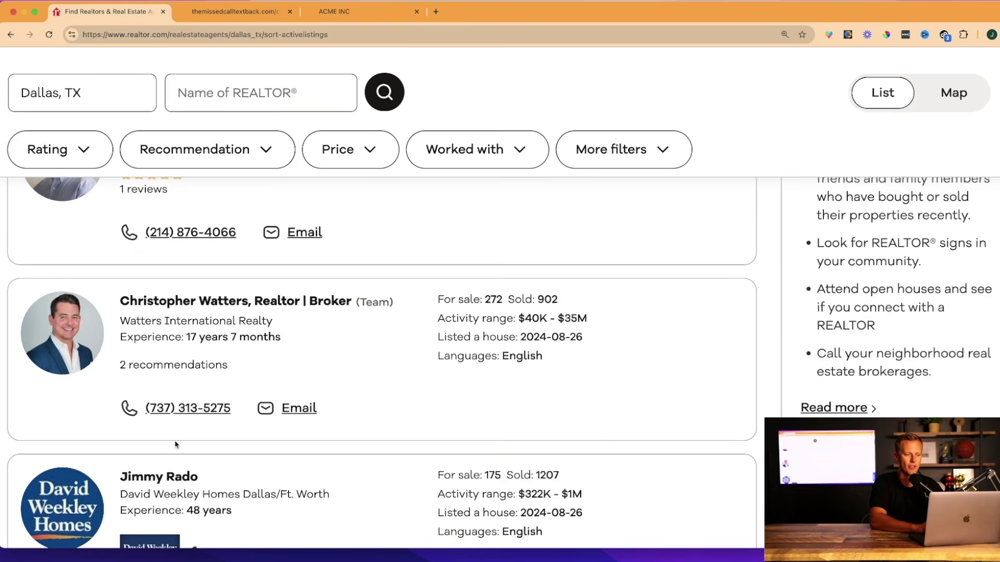
scroll(175, 441, "down", 5)
scroll(175, 444, "up", 9)
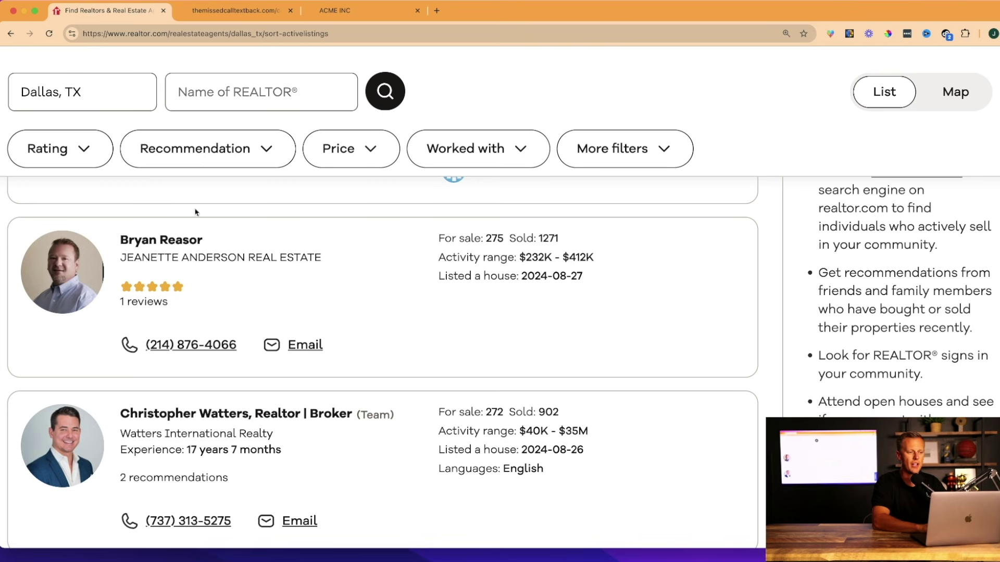
Switch to the themissedcalltextback.com ROI calculator and set the average client value to 9000
left_click(216, 16)
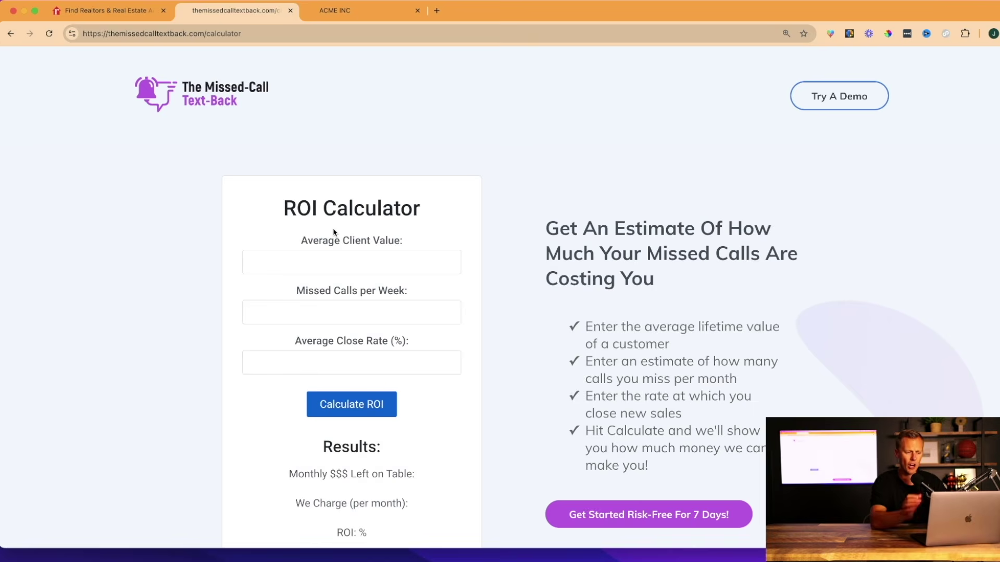
key("super+equal")
scroll(333, 229, "down", 2)
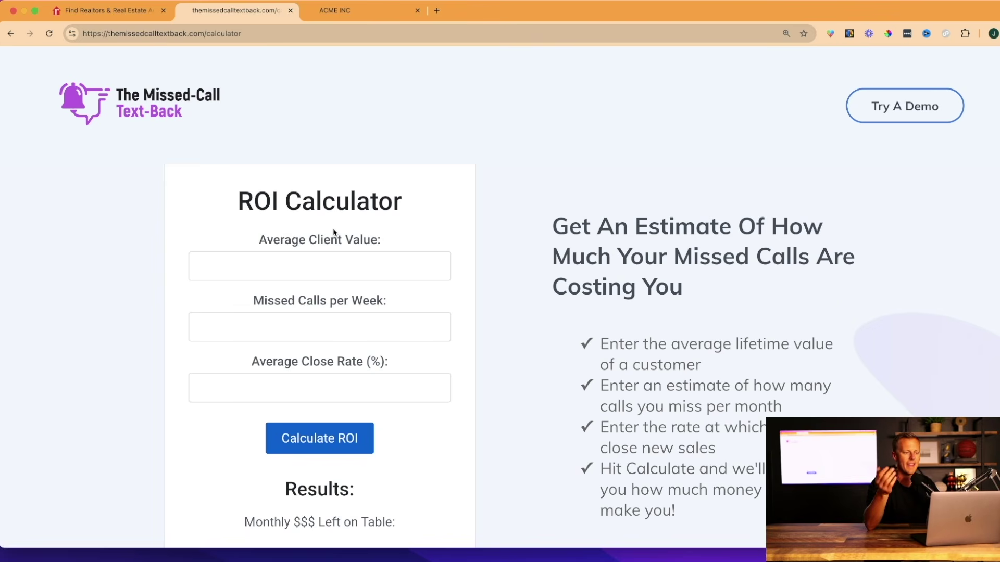
left_click(313, 266)
type("9")
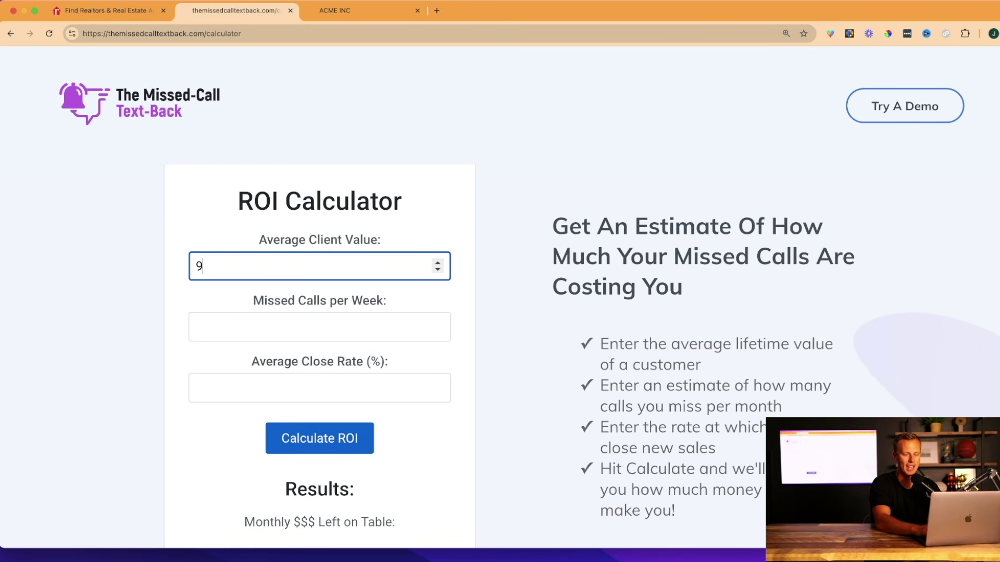
type("000")
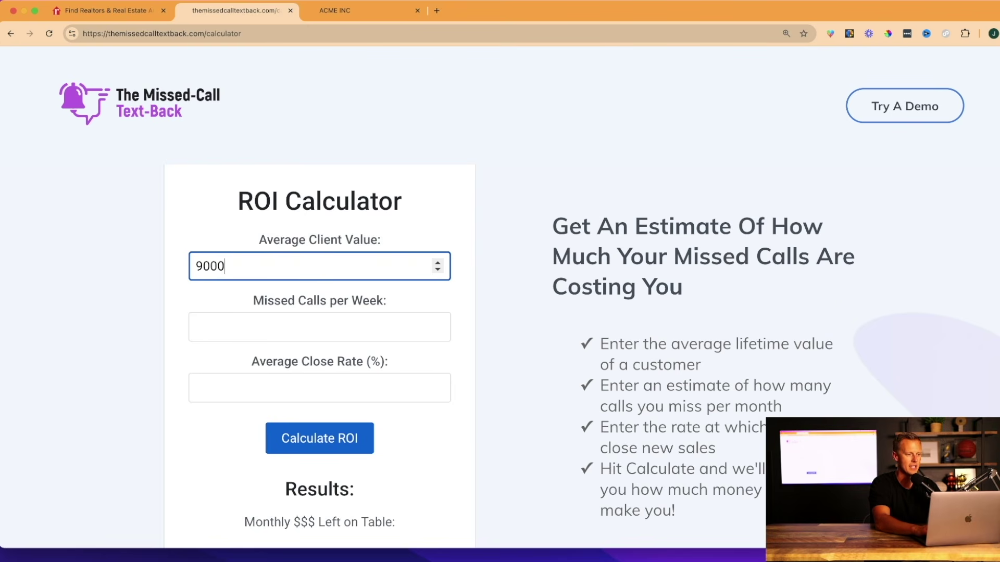
Set missed calls per week to 20 and average close rate to 20%, calculate the ROI and review the results
left_click(329, 324)
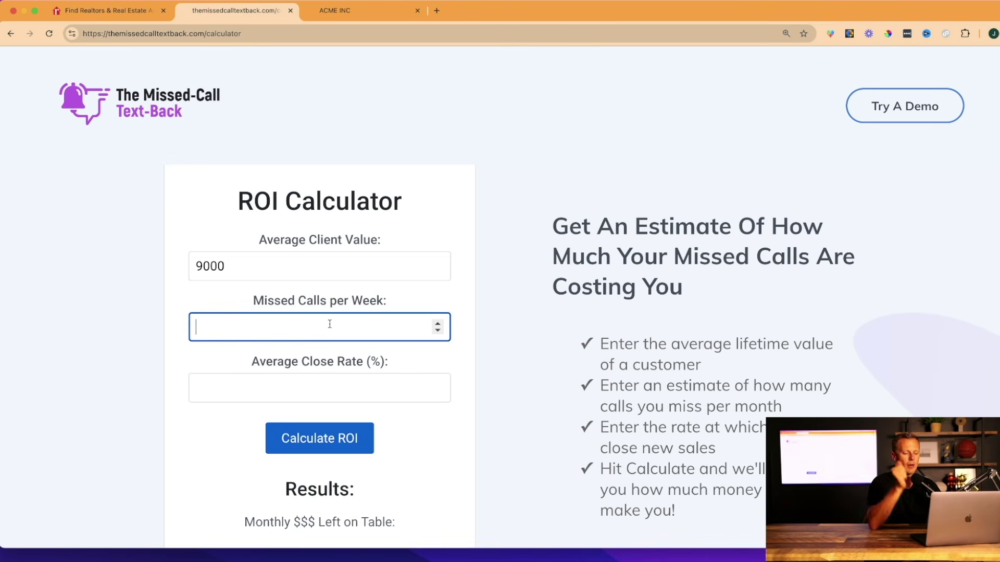
type("20")
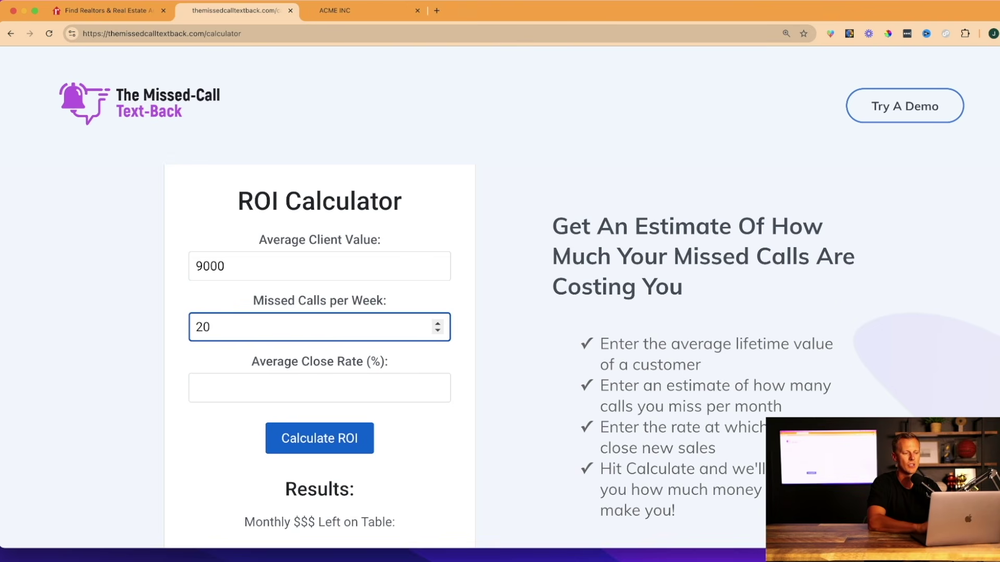
left_click(316, 391)
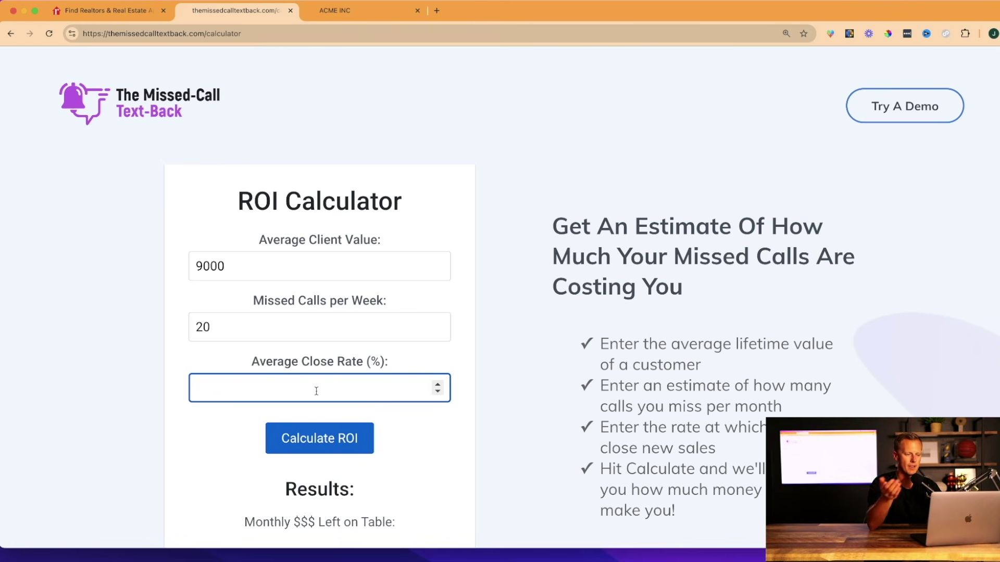
type("20")
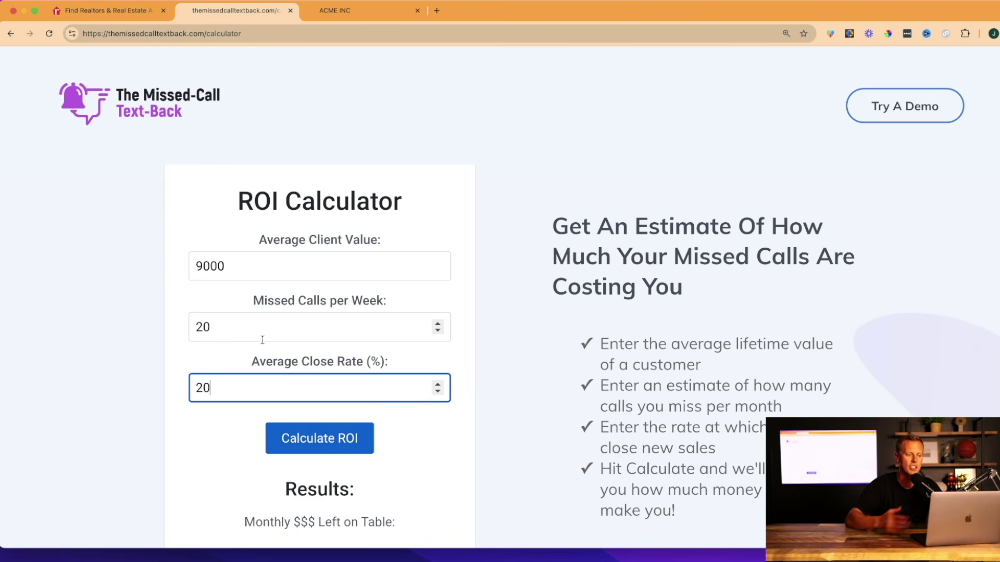
scroll(262, 340, "down", 3)
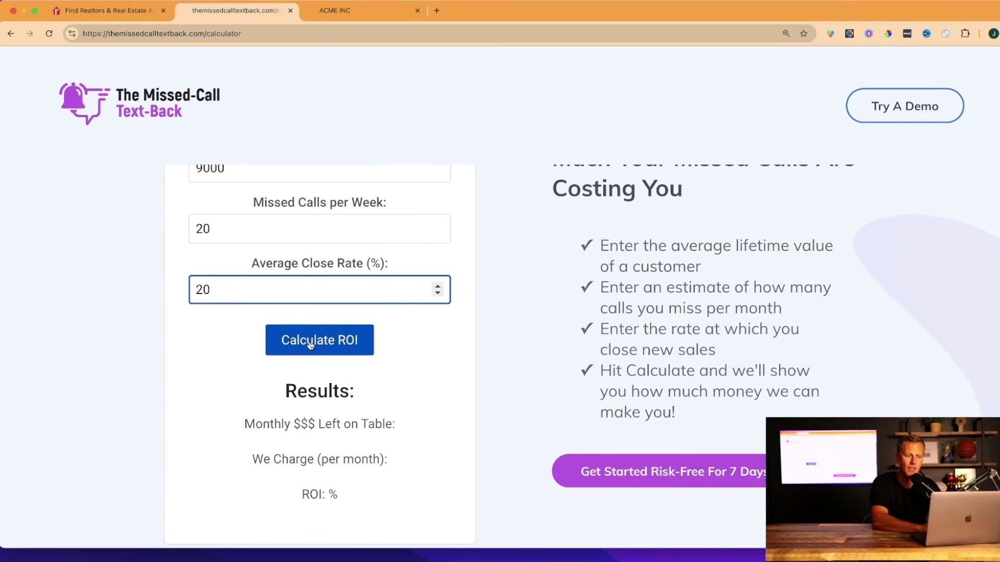
left_click(310, 346)
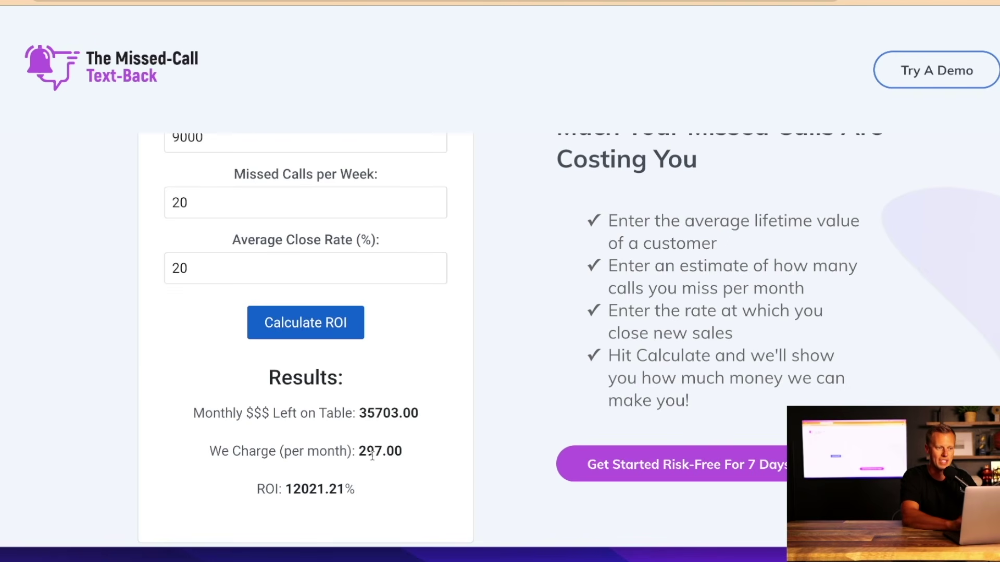
scroll(372, 456, "up", 2)
scroll(372, 456, "up", 3)
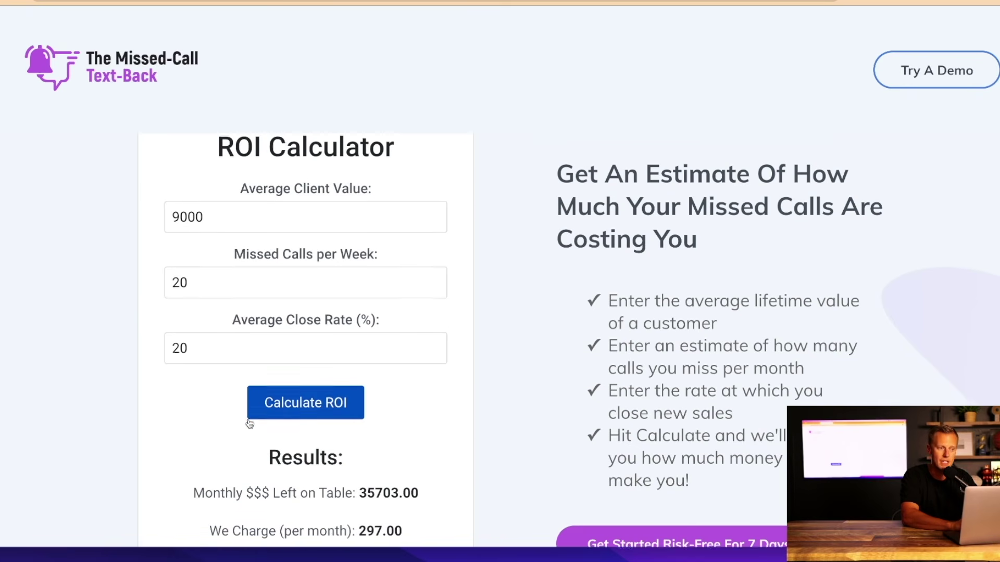
scroll(248, 422, "down", 1)
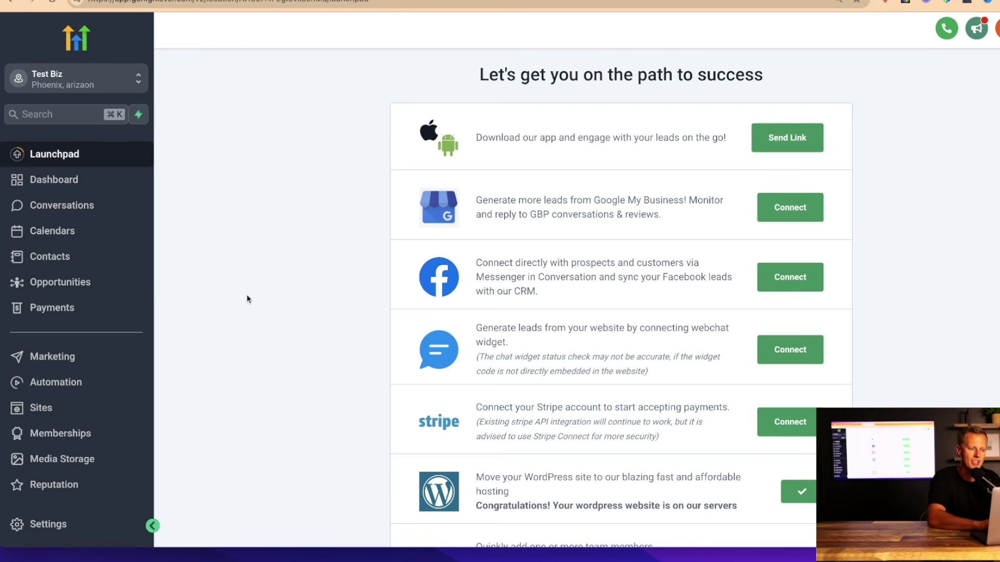
Open the Business Profile settings and switch the missed call text back option off and on again
left_click(67, 525)
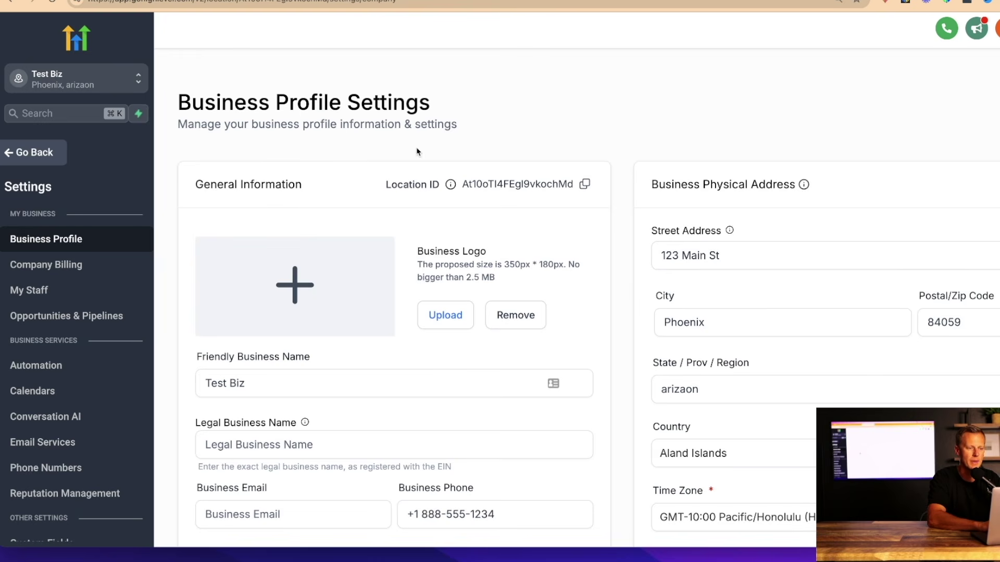
scroll(596, 291, "down", 15)
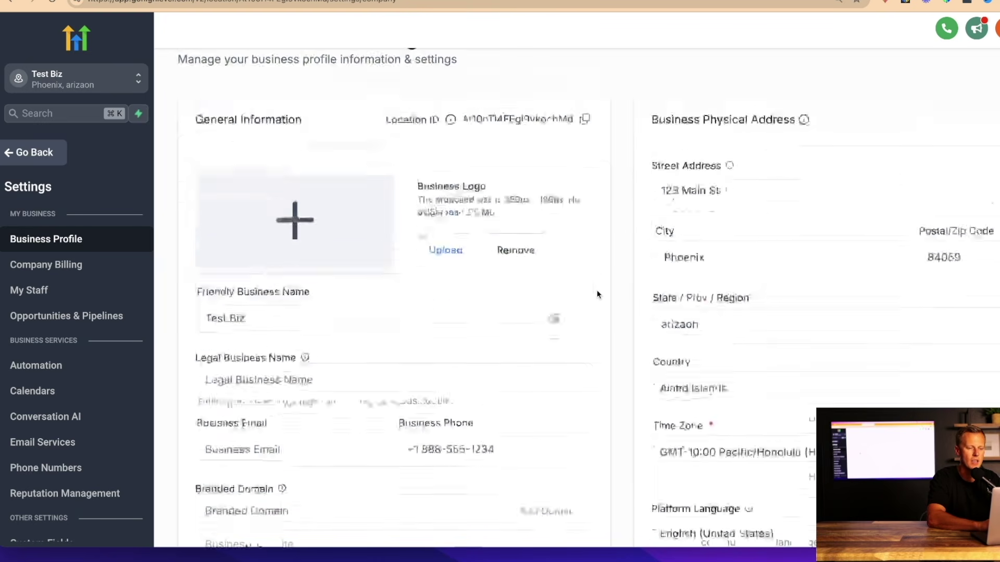
scroll(598, 294, "down", 10)
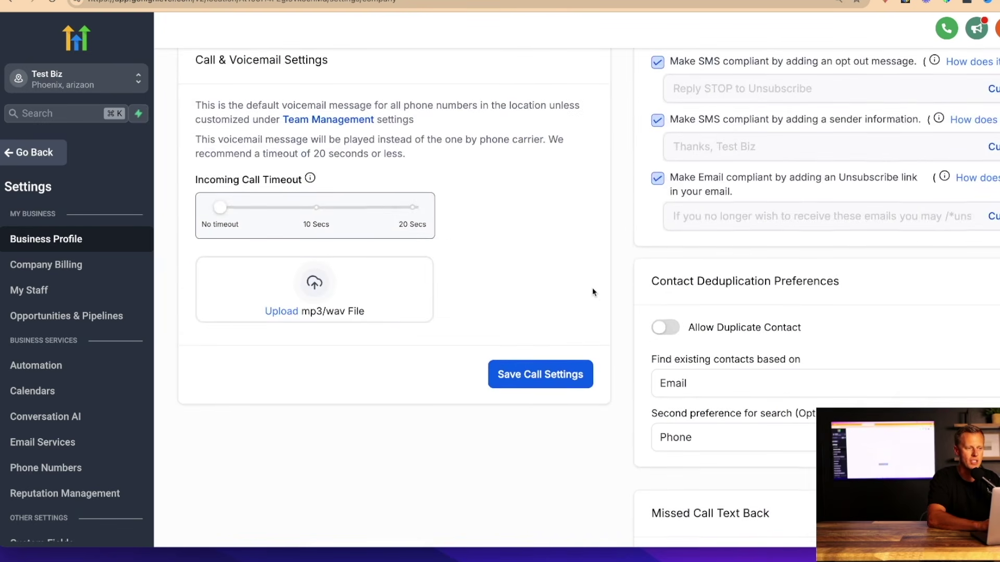
scroll(509, 292, "down", 6)
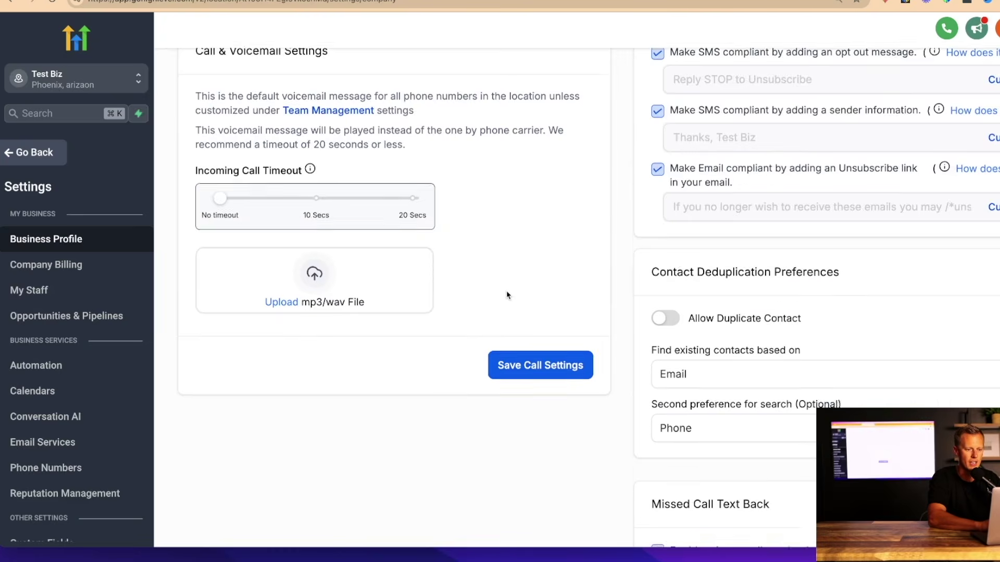
left_click(607, 282)
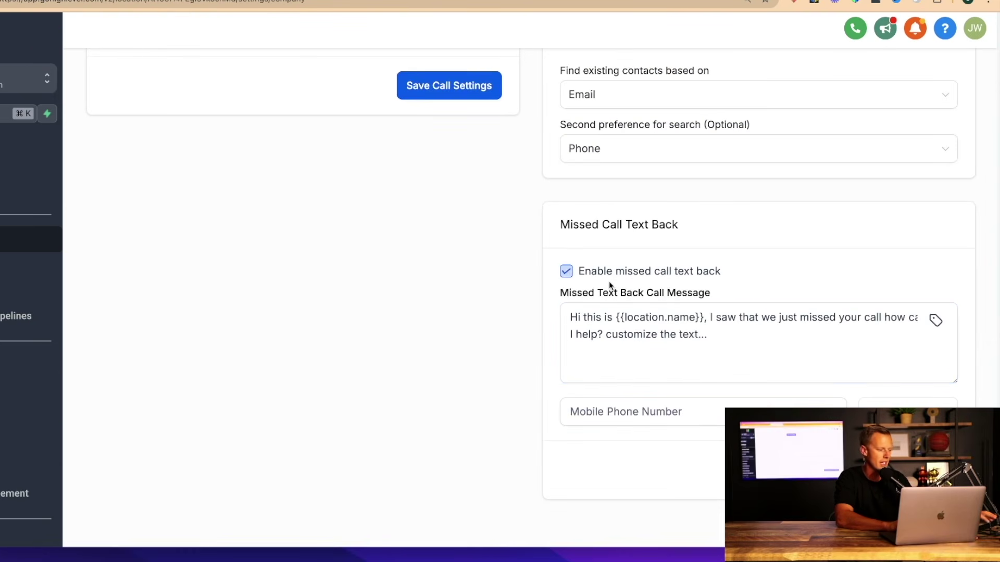
left_click(566, 272)
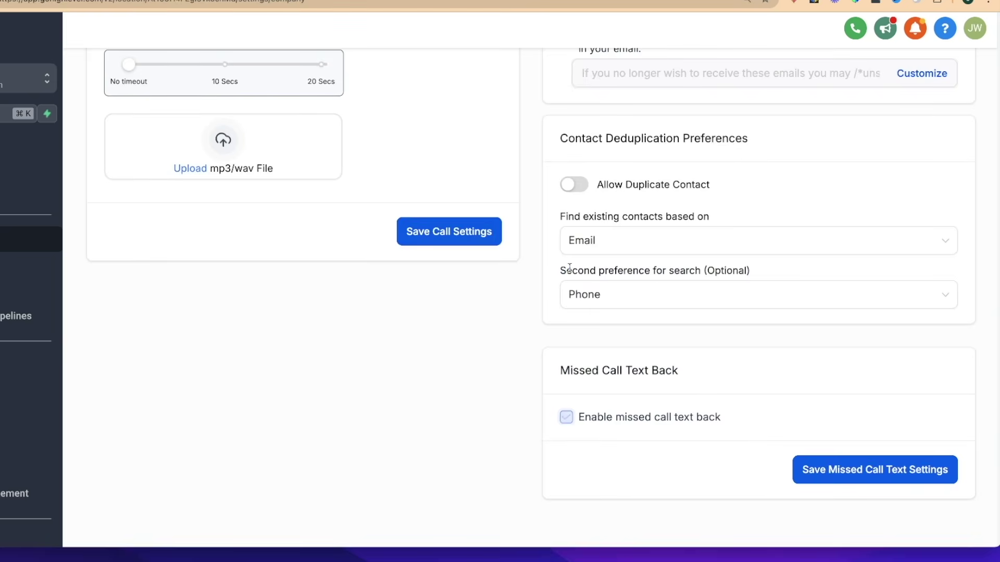
left_click(567, 417)
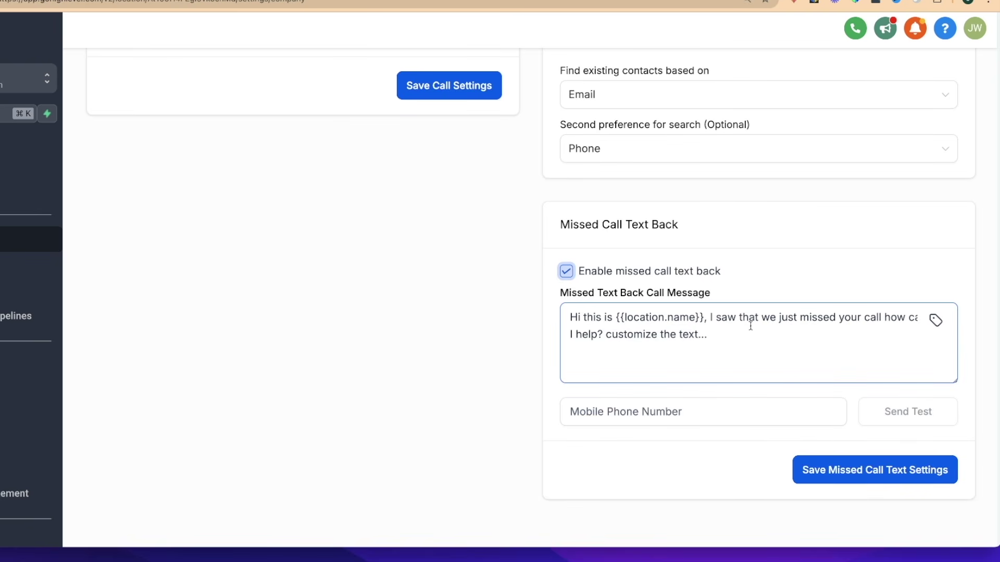
Replace the text after "I help?" in the missed call message with "say whatever you want" and save the missed call text settings
left_click_drag(708, 335, 603, 337)
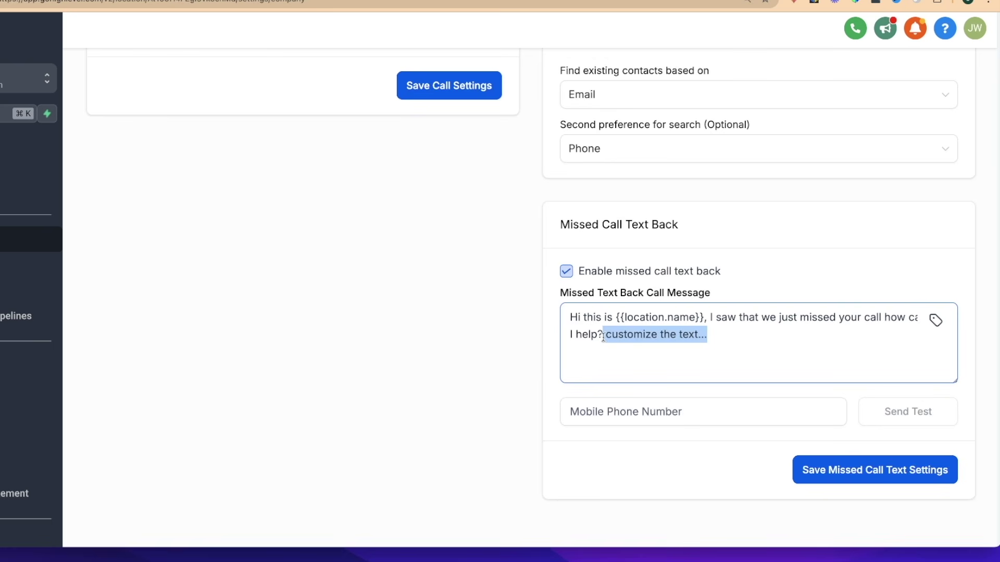
key("BackSpace")
type("sa")
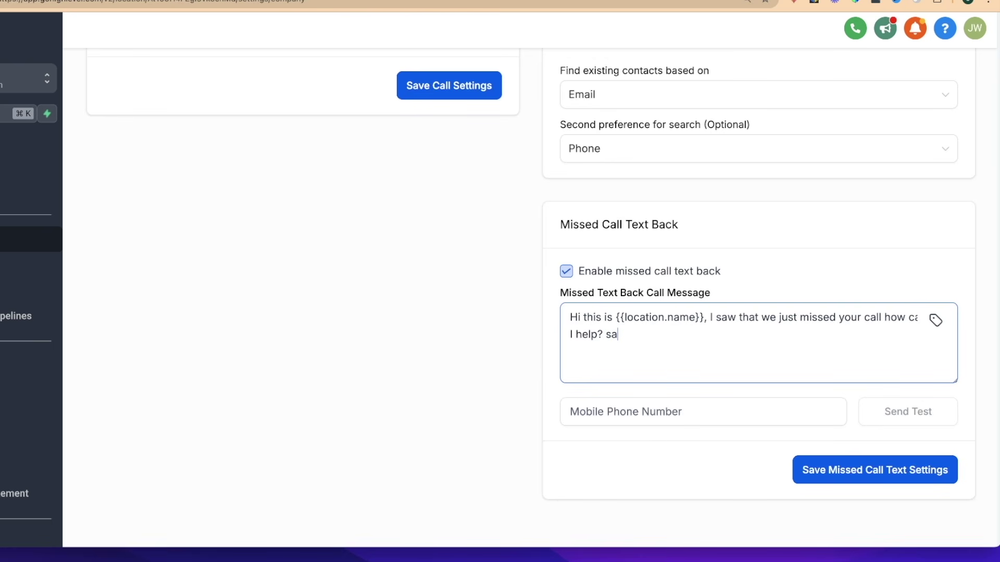
type("y whatever you want")
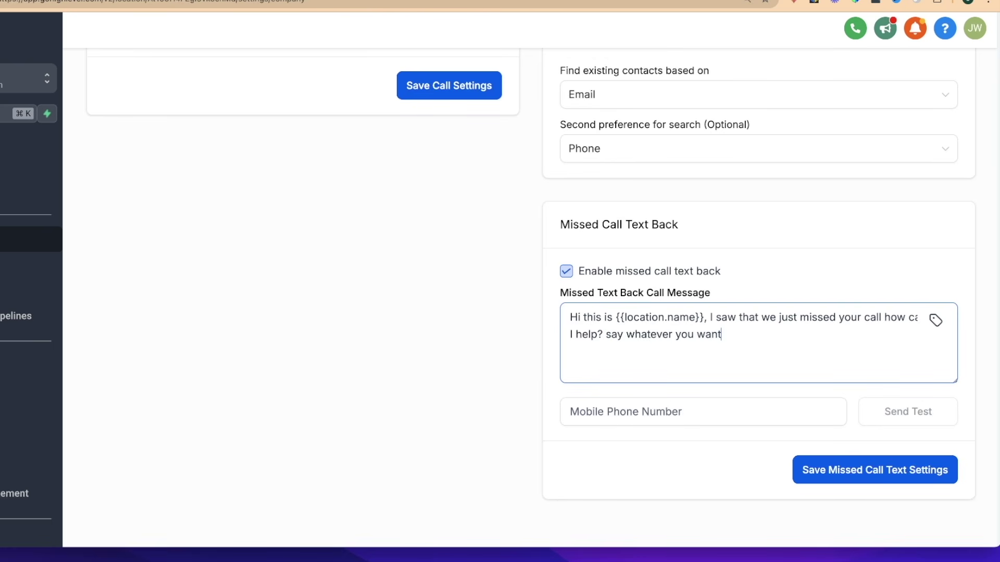
left_click(827, 471)
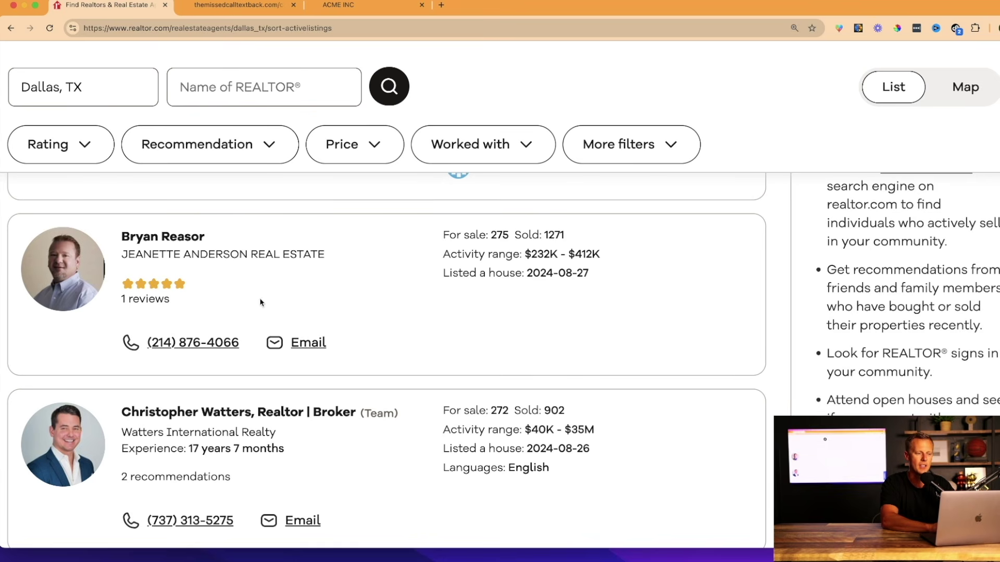
Review the ROI calculator results on themissedcalltextback.com alongside the Dallas agent listings on realtor.com
left_click(252, 6)
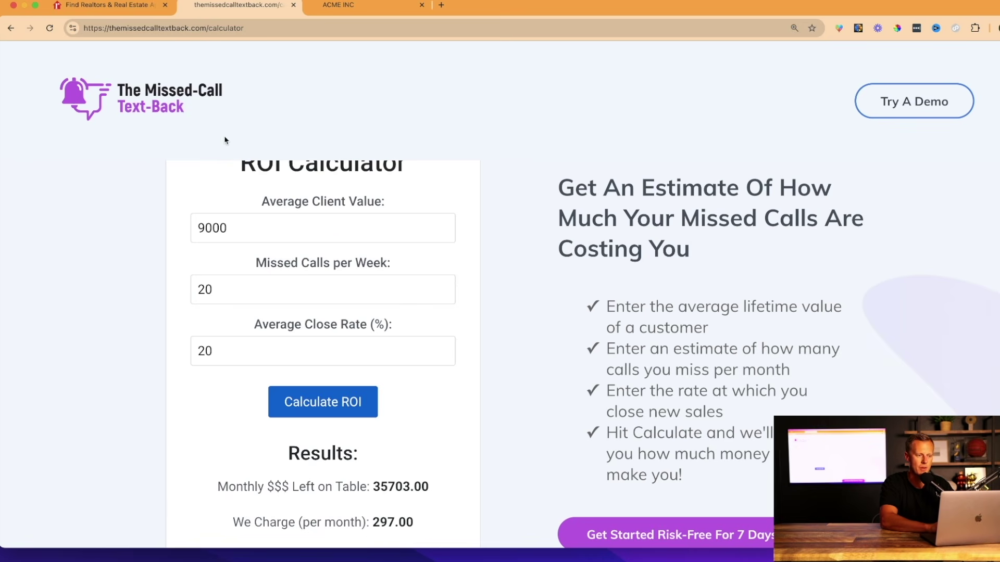
left_click(124, 5)
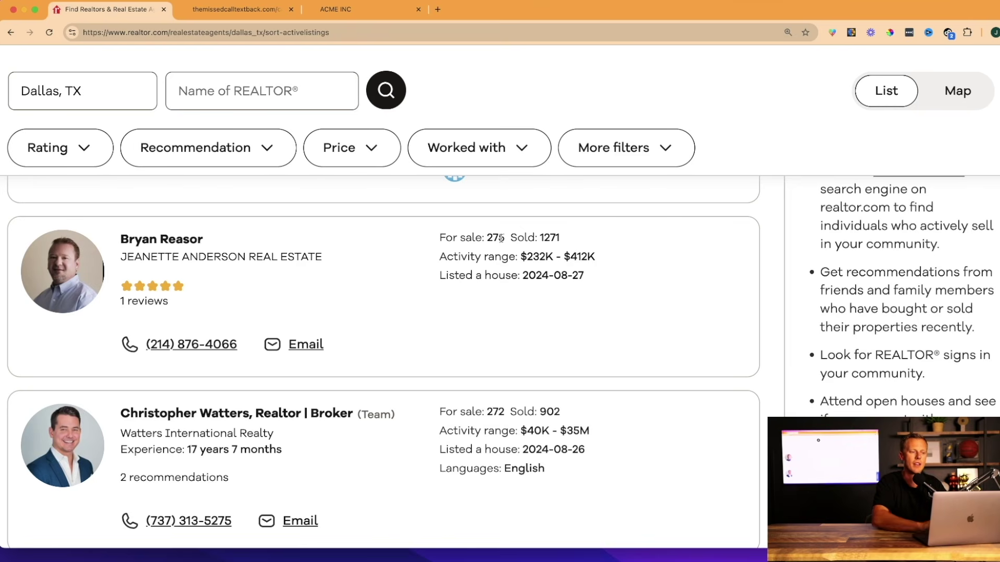
left_click(237, 11)
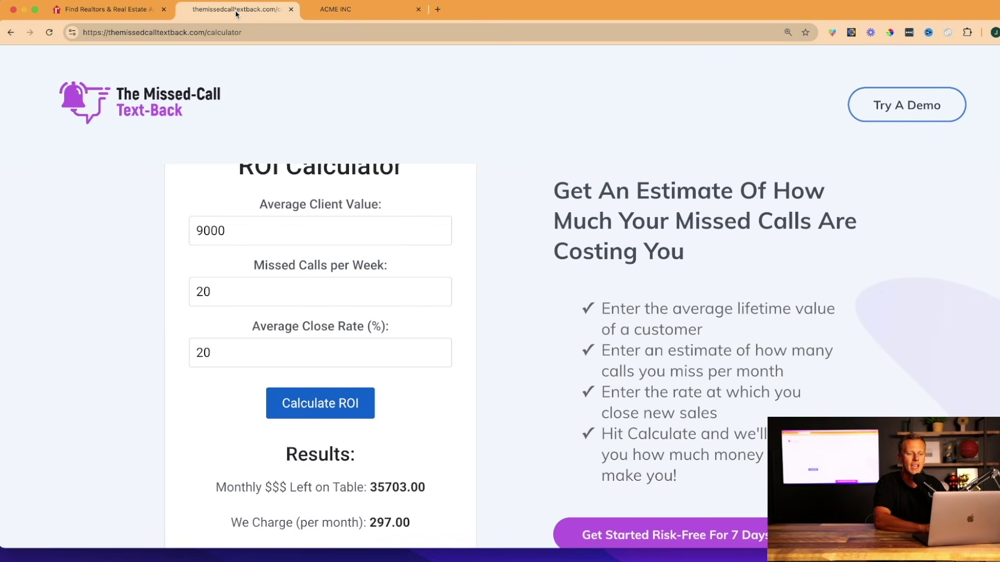
Switch to the HighLevel account, leave its settings and look through the setup options on the Launchpad
left_click(349, 11)
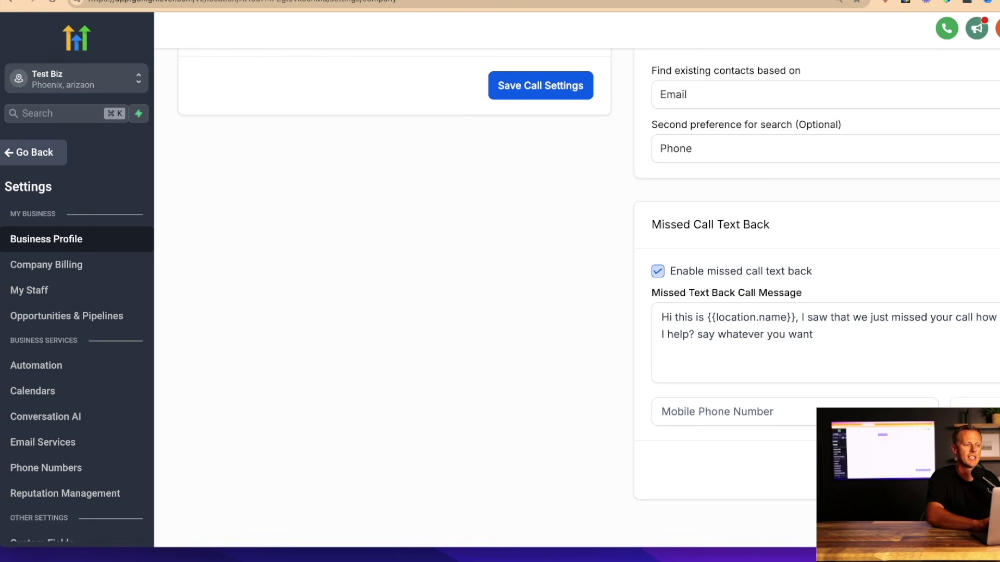
left_click(40, 159)
scroll(323, 248, "down", 2)
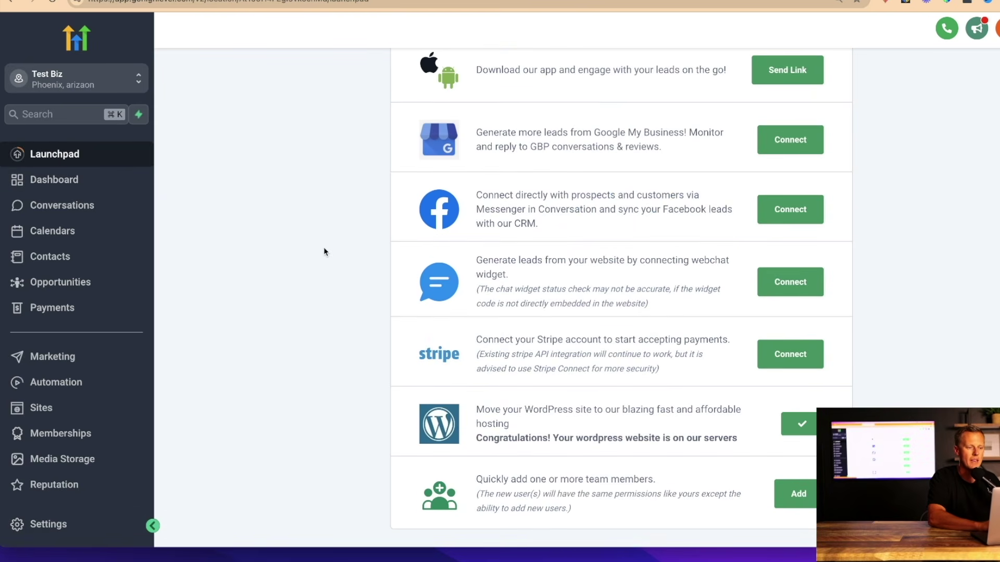
scroll(375, 278, "up", 2)
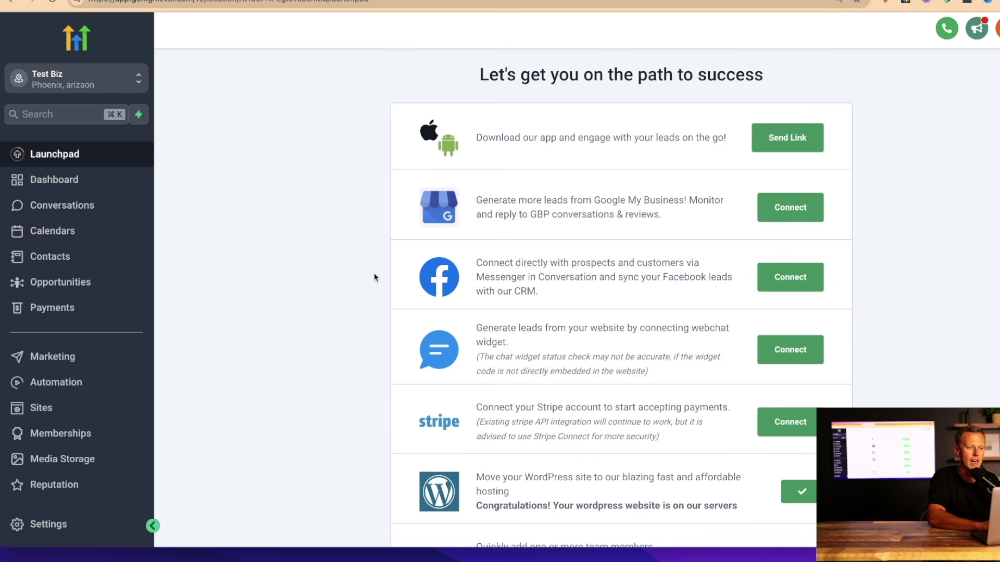